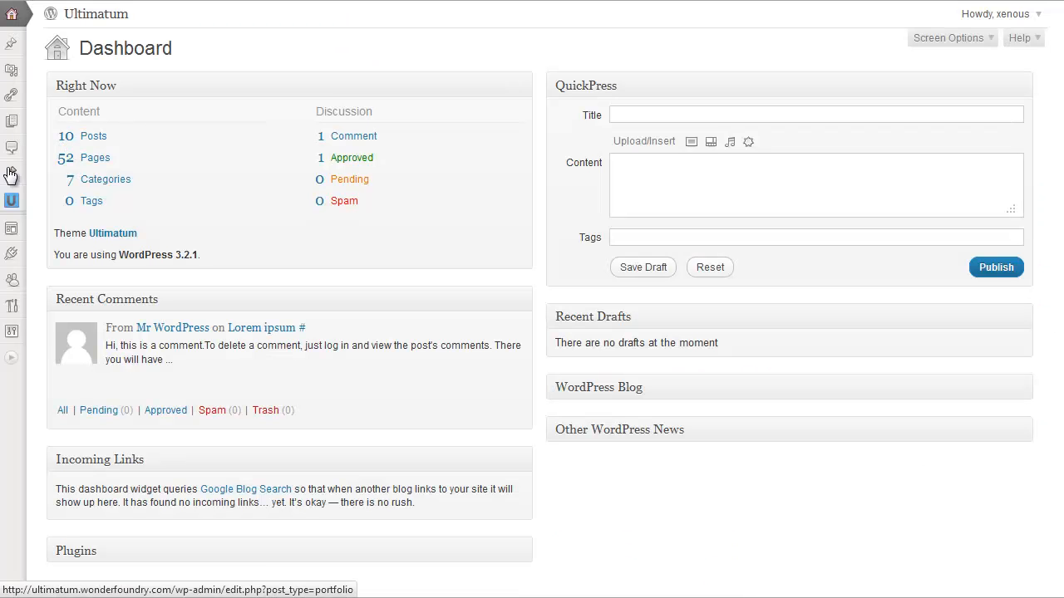
Step: Open Ultimatum's Layout Settings and view the layout type options for creating a new layout
{"action": "mouse_move", "coordinate": [11, 203]}
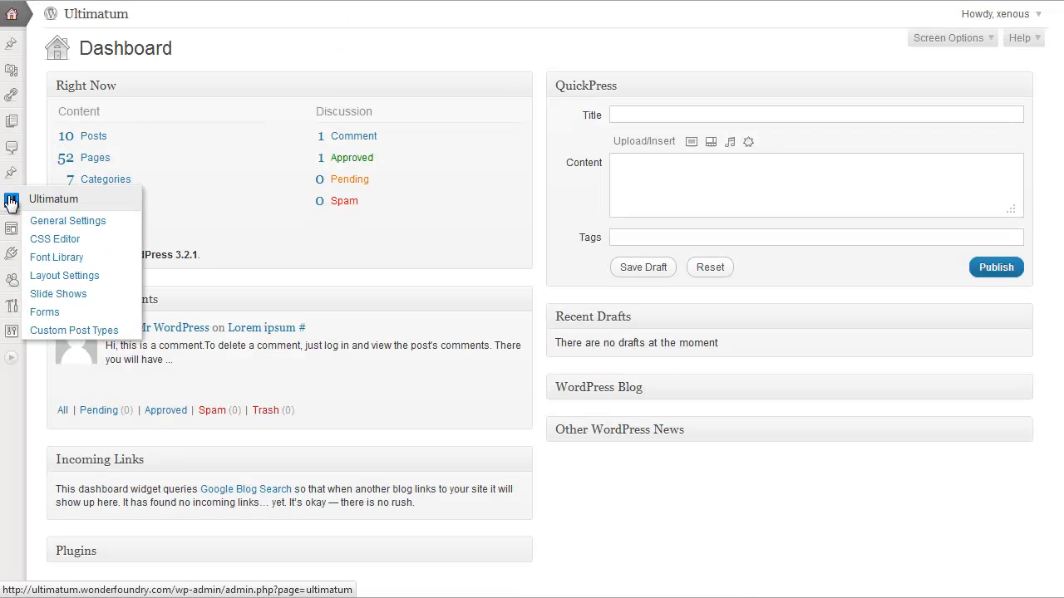
{"action": "left_click", "coordinate": [74, 282]}
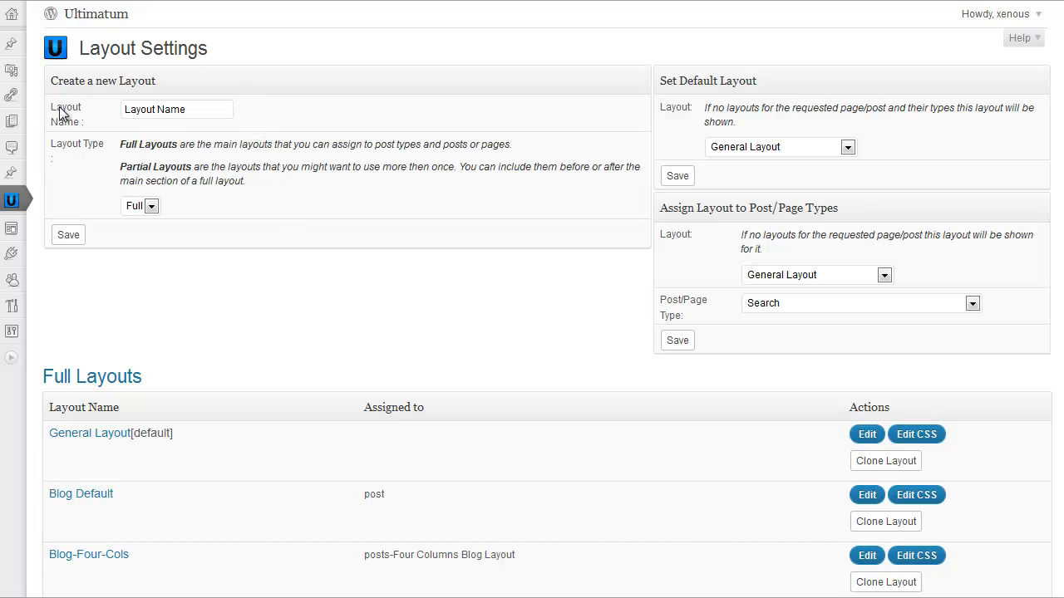
{"action": "left_click", "coordinate": [131, 109]}
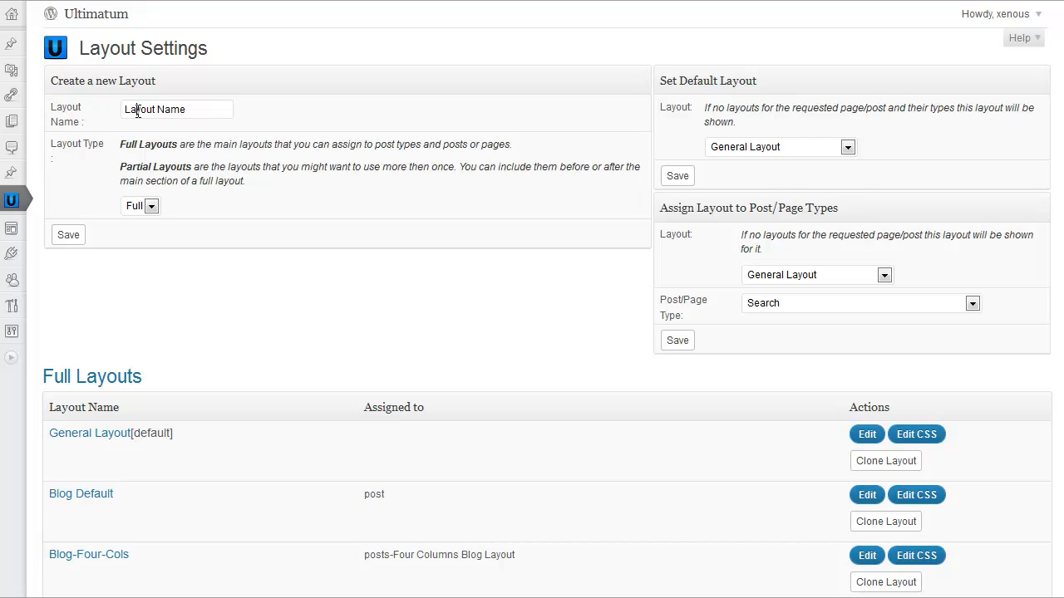
{"action": "left_click", "coordinate": [152, 206]}
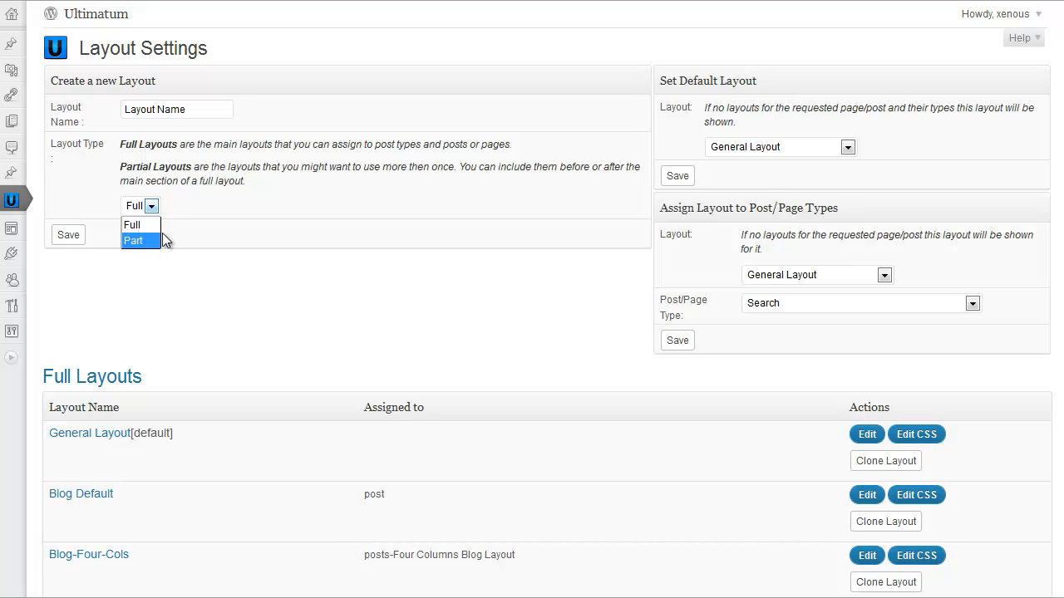
{"action": "left_click", "coordinate": [249, 204]}
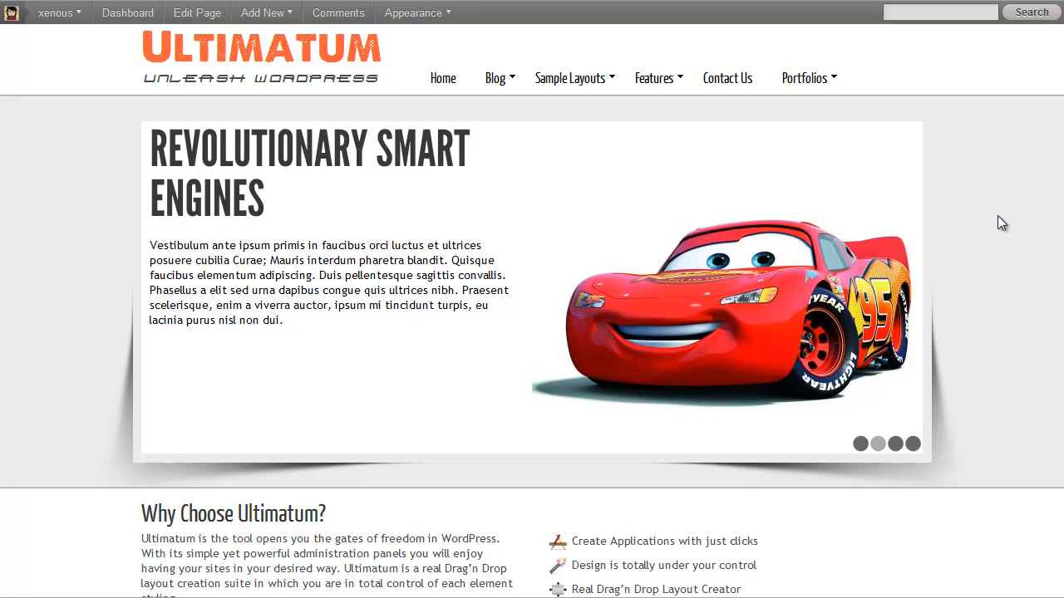
Step: Examine the site's home page from the header and slider down to the footer
{"action": "scroll", "coordinate": [997, 216], "scroll_direction": "down", "scroll_amount": 5}
{"action": "scroll", "coordinate": [1001, 224], "scroll_direction": "down", "scroll_amount": 6}
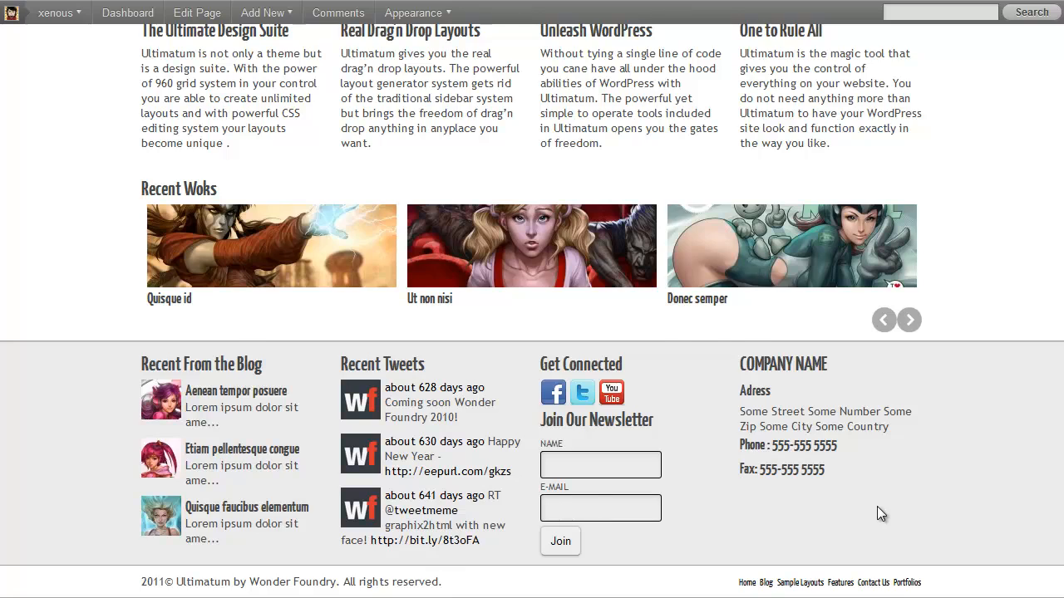
{"action": "scroll", "coordinate": [877, 509], "scroll_direction": "up", "scroll_amount": 4}
{"action": "scroll", "coordinate": [878, 514], "scroll_direction": "down", "scroll_amount": 4}
{"action": "scroll", "coordinate": [878, 514], "scroll_direction": "up", "scroll_amount": 10}
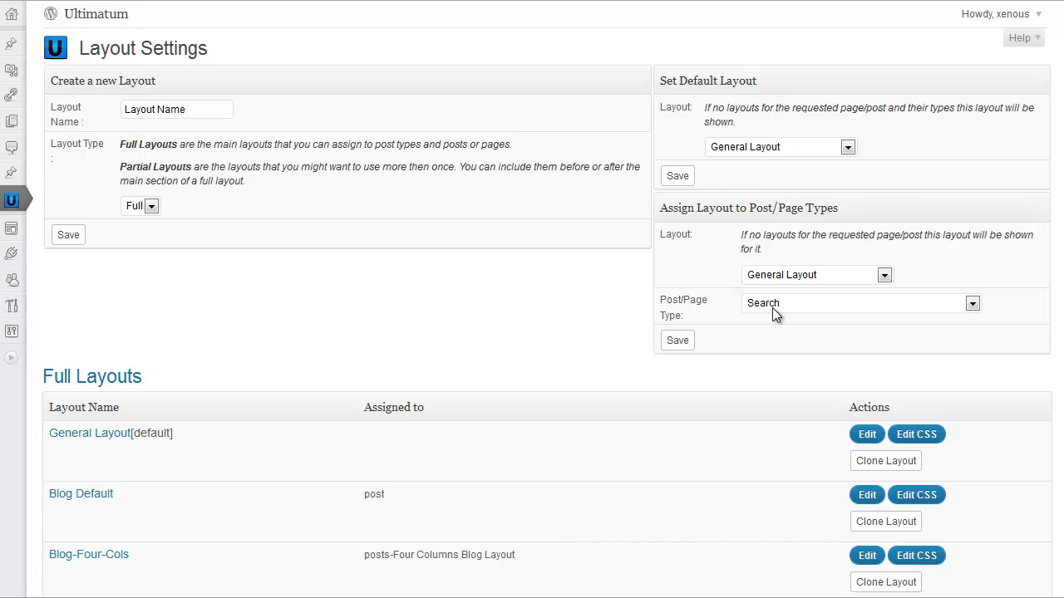
Step: Look through the layouts and the post/page types offered for layout assignment
{"action": "left_click", "coordinate": [803, 275]}
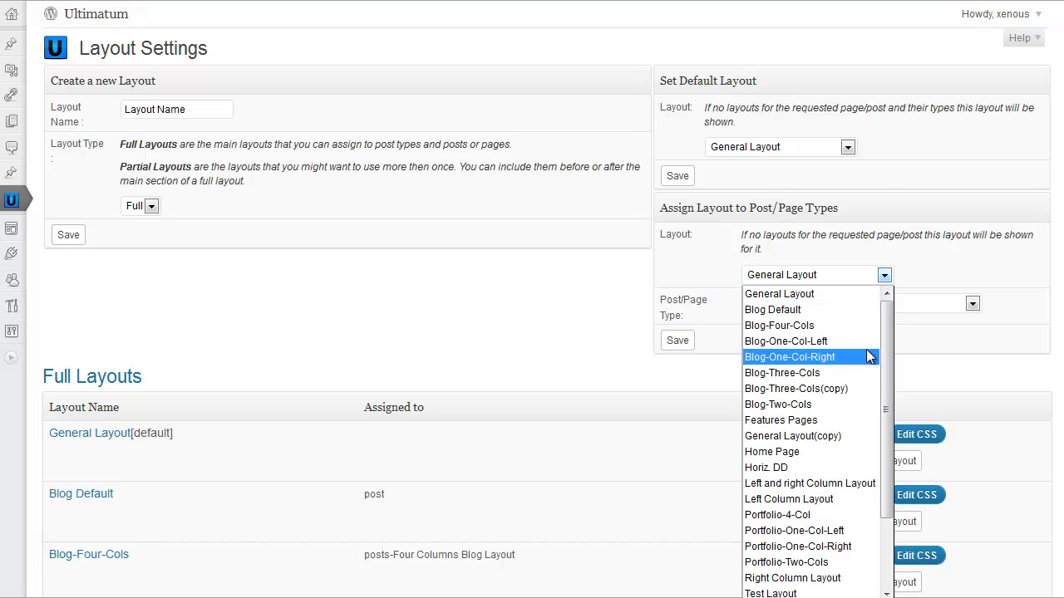
{"action": "scroll", "coordinate": [886, 444], "scroll_direction": "down", "scroll_amount": 2}
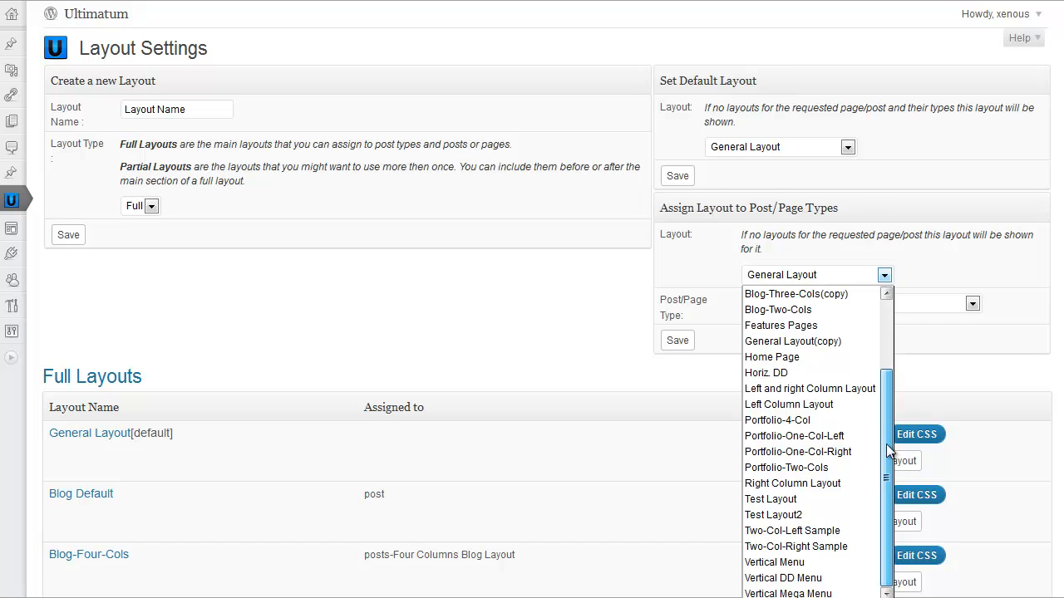
{"action": "left_click_drag", "start_coordinate": [895, 430], "coordinate": [891, 316]}
{"action": "left_click", "coordinate": [939, 334]}
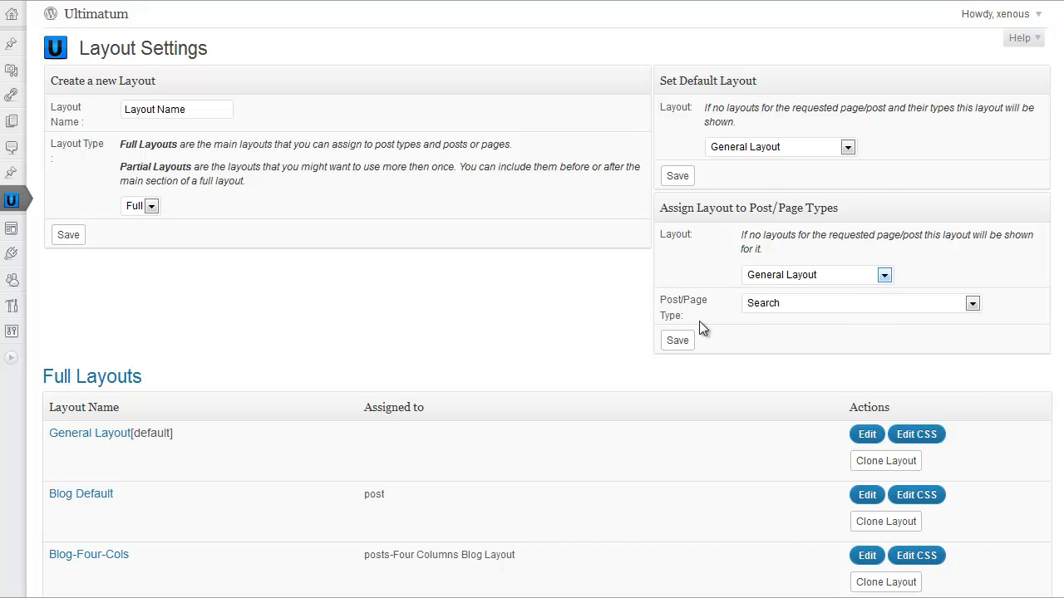
{"action": "left_click", "coordinate": [862, 306]}
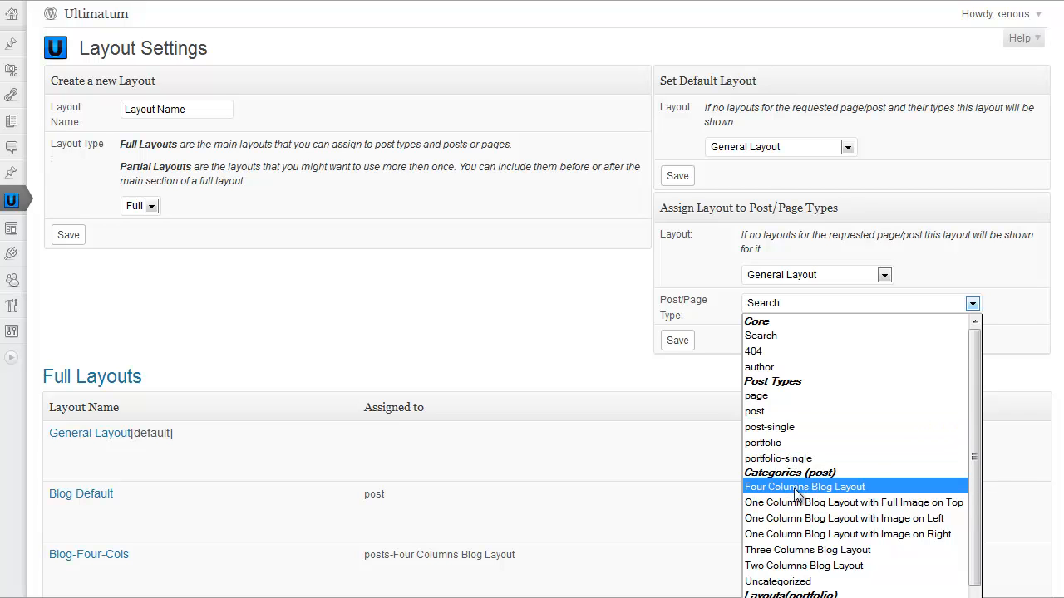
{"action": "scroll", "coordinate": [794, 574], "scroll_direction": "down", "scroll_amount": 1}
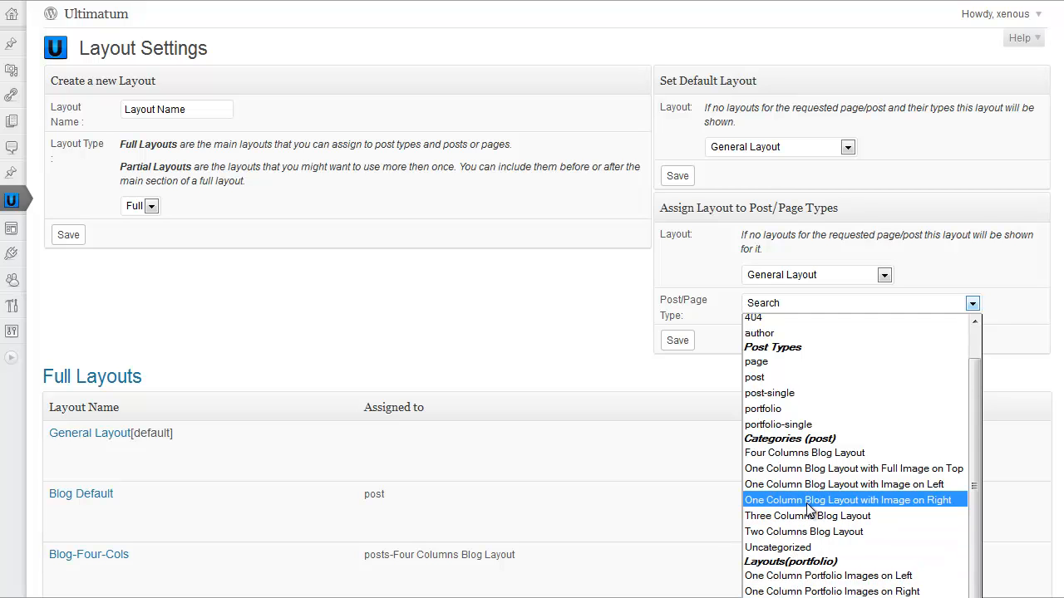
Step: Assign General Layout to the 404 page type and save the assignment
{"action": "left_click", "coordinate": [785, 277]}
{"action": "left_click", "coordinate": [783, 274]}
{"action": "left_click", "coordinate": [783, 271]}
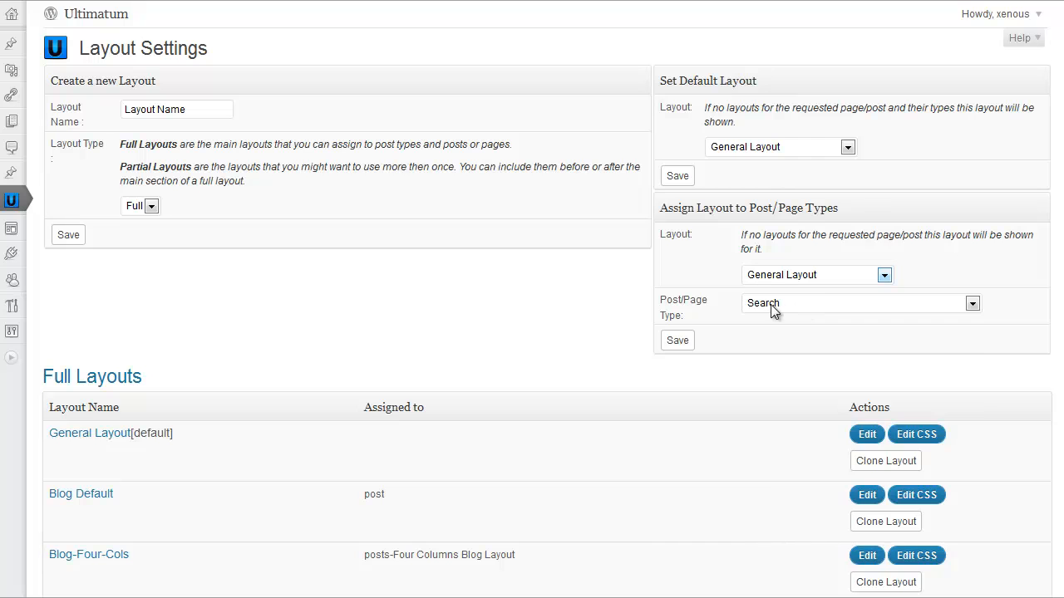
{"action": "left_click", "coordinate": [771, 304]}
{"action": "left_click", "coordinate": [769, 333]}
{"action": "left_click", "coordinate": [682, 341]}
Step: Review the Full Layouts list with its default marker and assignments, and the Partial Layouts list
{"action": "scroll", "coordinate": [272, 315], "scroll_direction": "down", "scroll_amount": 2}
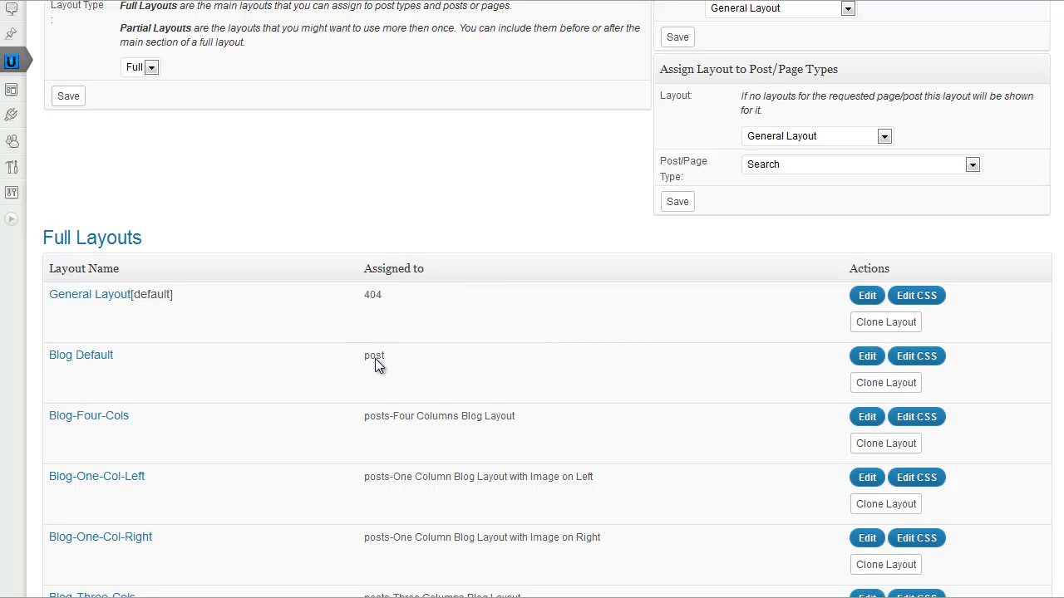
{"action": "double_click", "coordinate": [153, 295]}
{"action": "scroll", "coordinate": [389, 358], "scroll_direction": "down", "scroll_amount": 3}
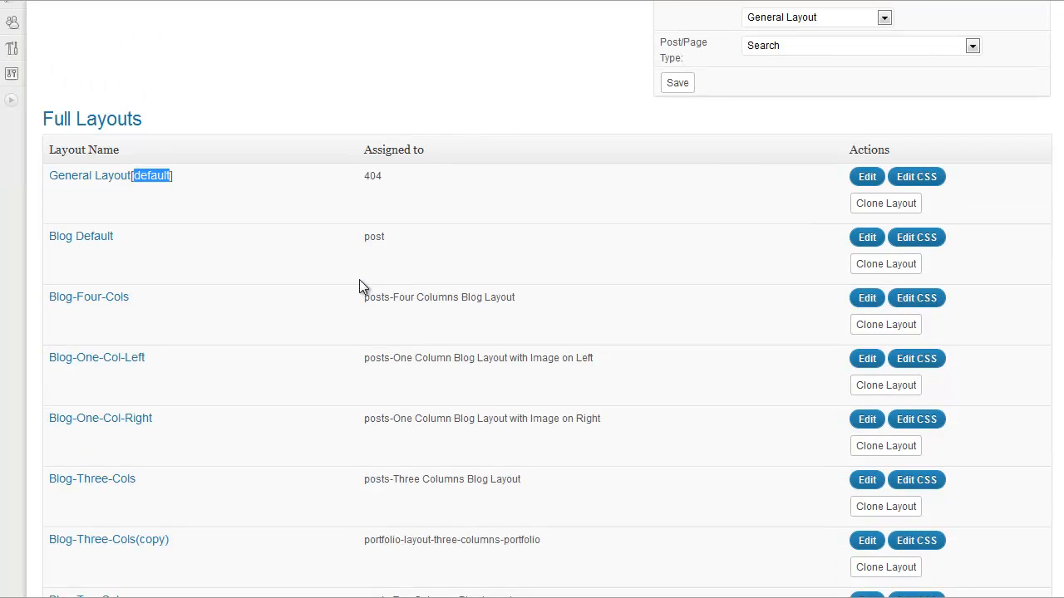
{"action": "scroll", "coordinate": [359, 280], "scroll_direction": "down", "scroll_amount": 4}
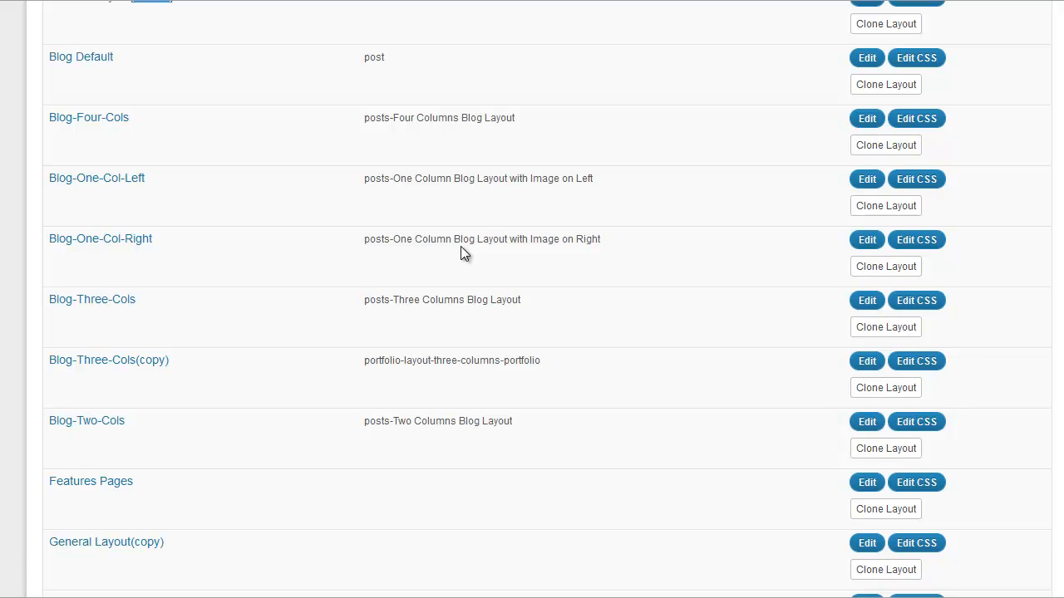
{"action": "scroll", "coordinate": [463, 254], "scroll_direction": "down", "scroll_amount": 3}
{"action": "scroll", "coordinate": [460, 248], "scroll_direction": "up", "scroll_amount": 5}
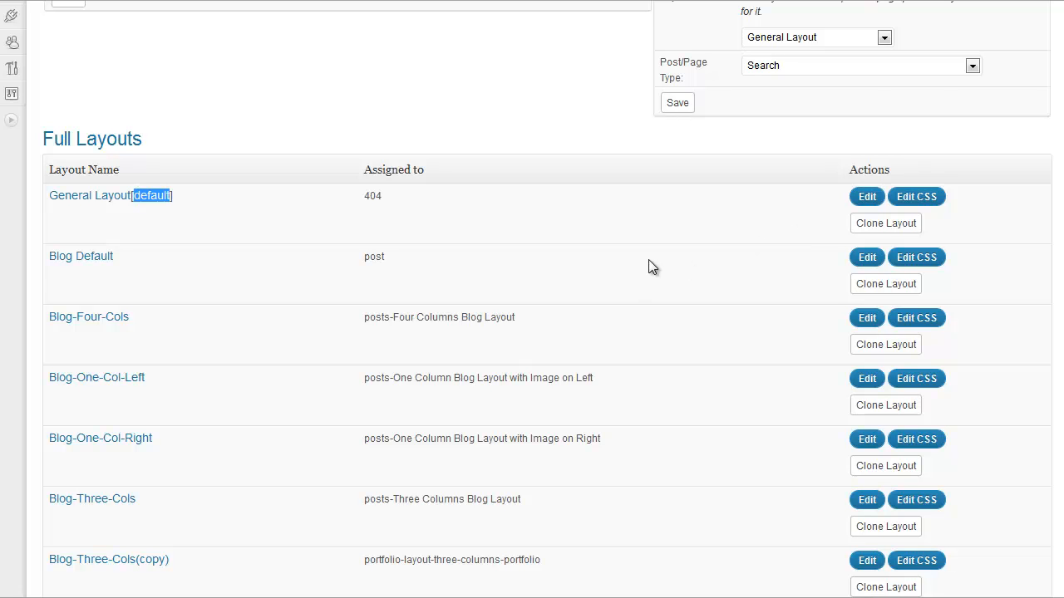
{"action": "scroll", "coordinate": [649, 258], "scroll_direction": "down", "scroll_amount": 5}
{"action": "scroll", "coordinate": [651, 247], "scroll_direction": "down", "scroll_amount": 5}
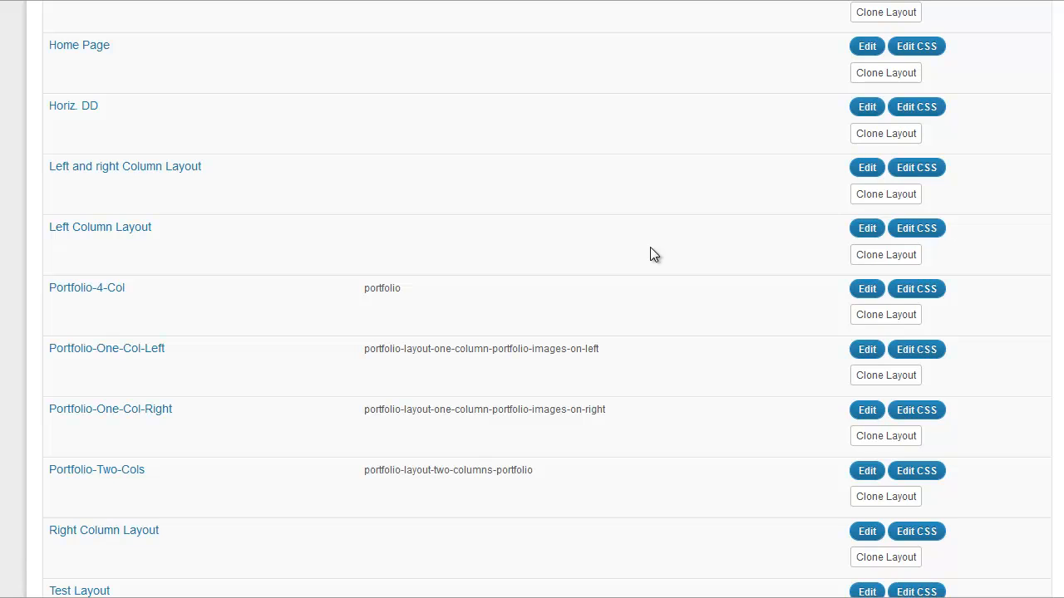
{"action": "scroll", "coordinate": [645, 258], "scroll_direction": "down", "scroll_amount": 5}
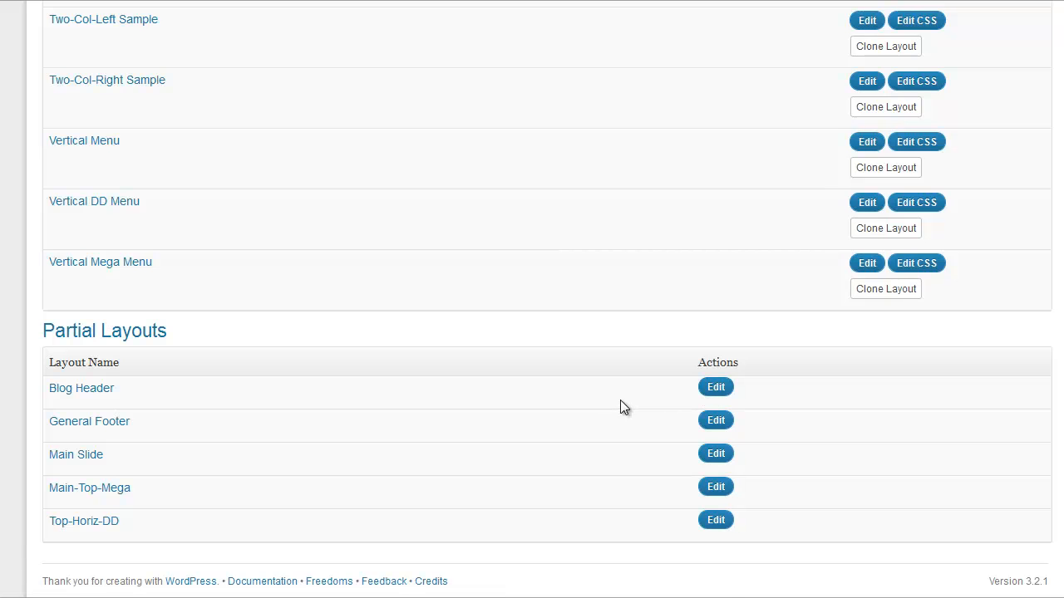
{"action": "scroll", "coordinate": [620, 407], "scroll_direction": "up", "scroll_amount": 12}
{"action": "scroll", "coordinate": [620, 401], "scroll_direction": "up", "scroll_amount": 7}
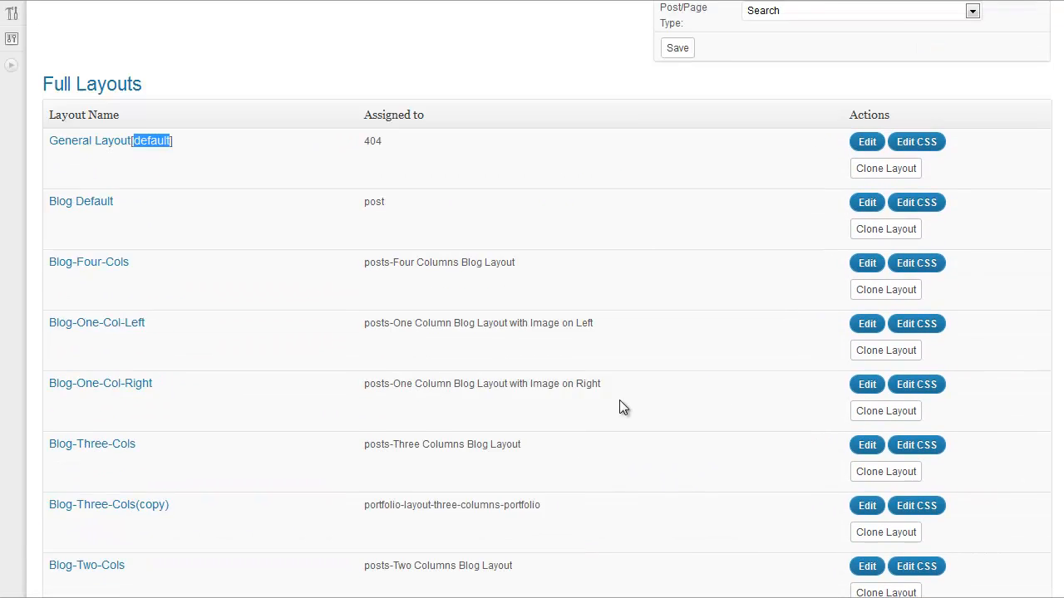
{"action": "scroll", "coordinate": [620, 407], "scroll_direction": "up", "scroll_amount": 1}
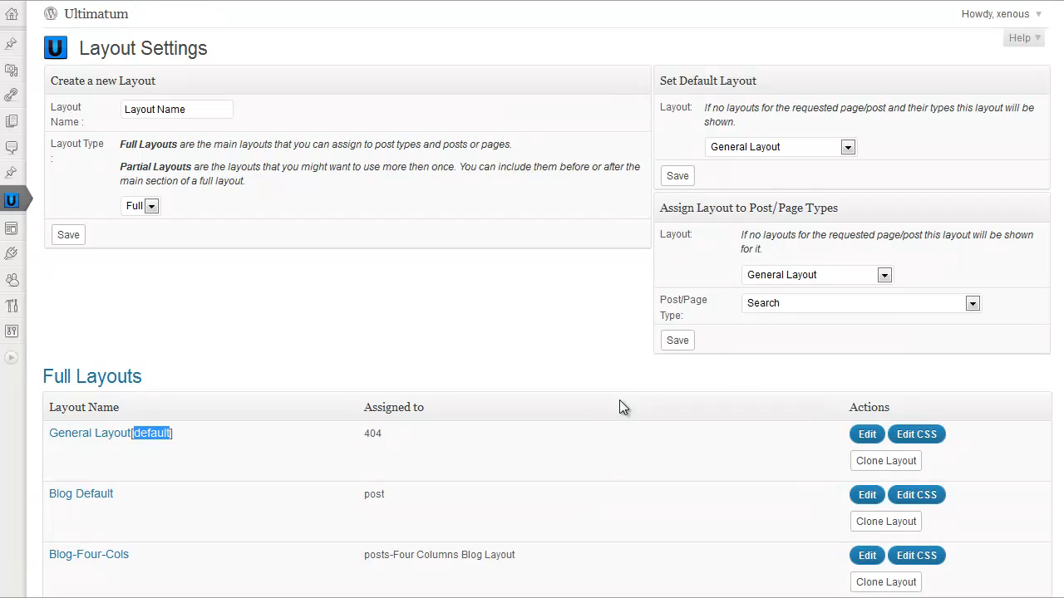